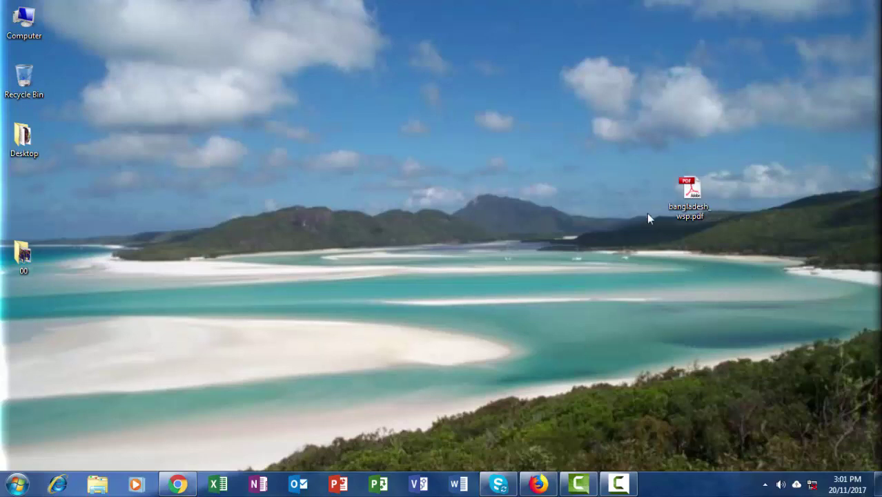
Open bangladesh_wsp.pdf, scroll to the page-9 water-pump photo, then close Adobe Reader.
double_click(689, 196)
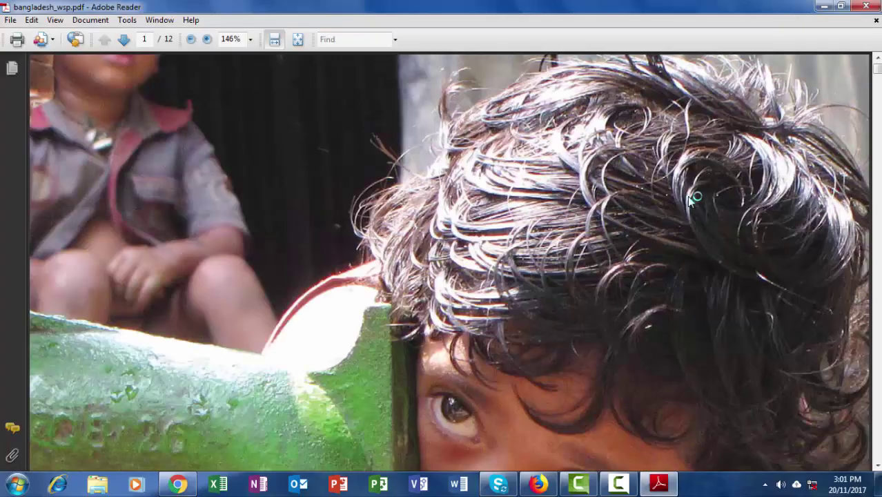
scroll(524, 246, "down", 5)
scroll(587, 251, "down", 10)
scroll(587, 250, "down", 15)
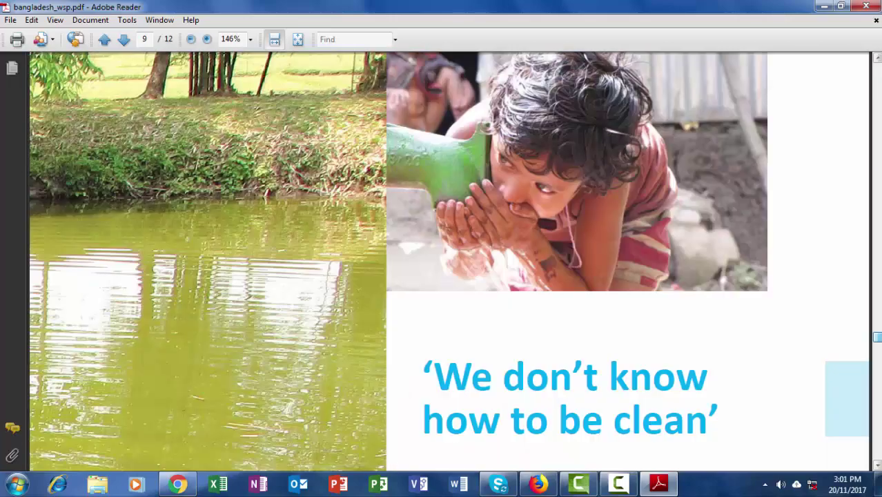
scroll(768, 232, "up", 4)
scroll(768, 232, "down", 1)
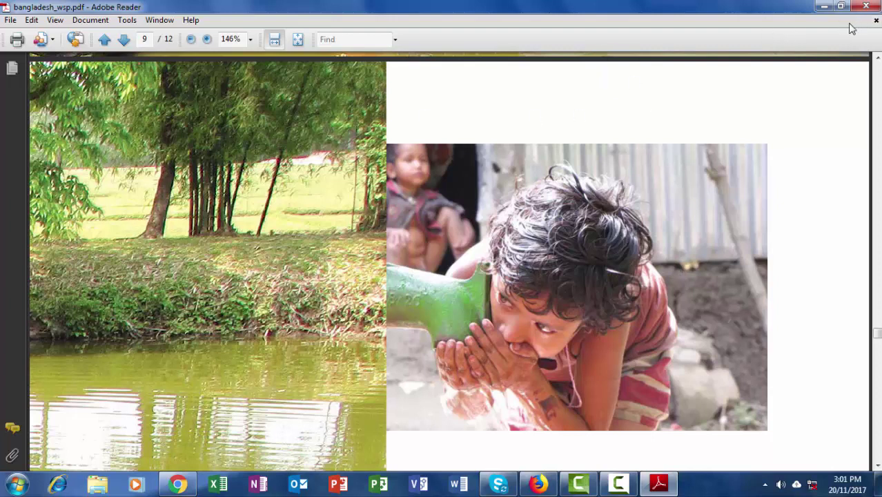
left_click(866, 7)
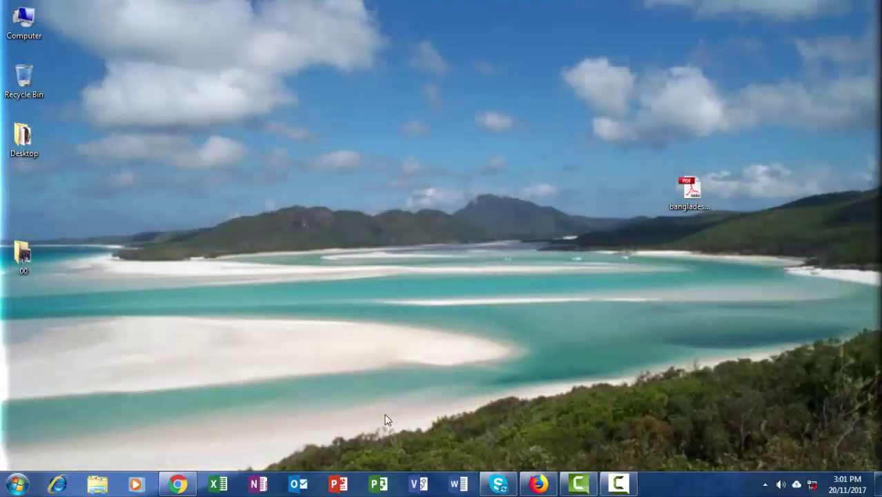
Launch Microsoft Office Word 2007 from the Start menu, opening blank Document1.
left_click(18, 485)
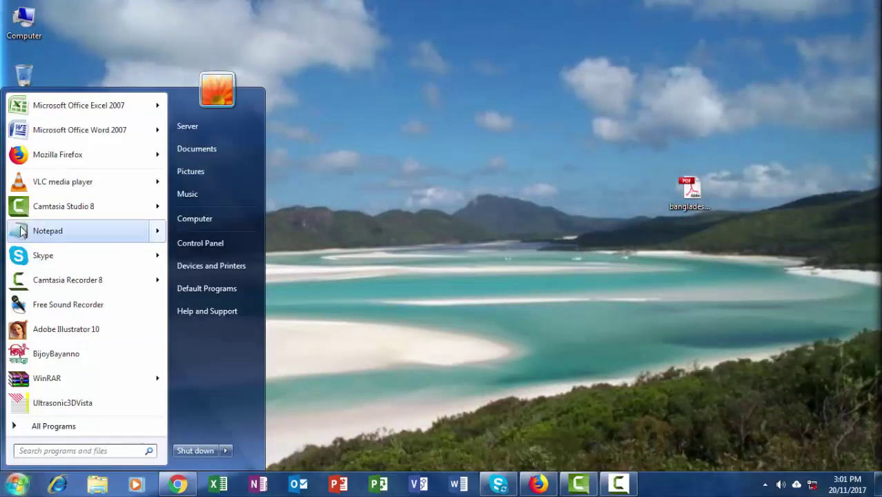
left_click(39, 140)
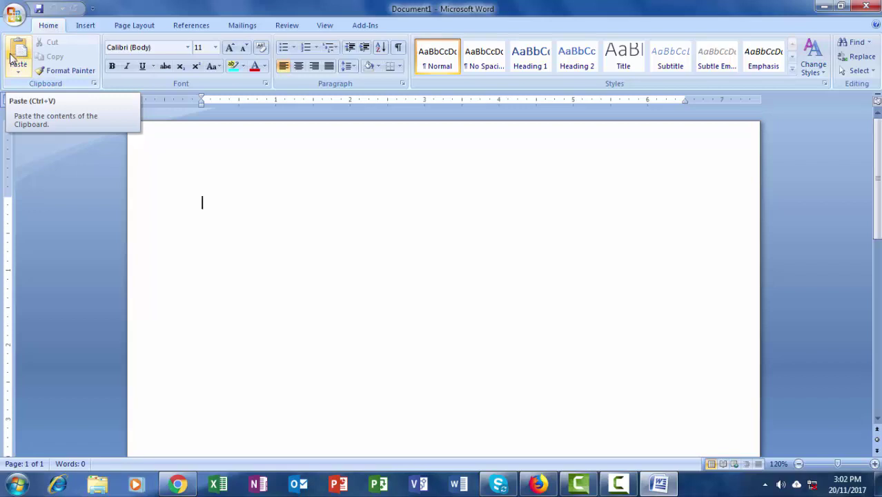
Paste the captured Adobe Reader page screenshot into Document1 and select the image.
left_click(17, 57)
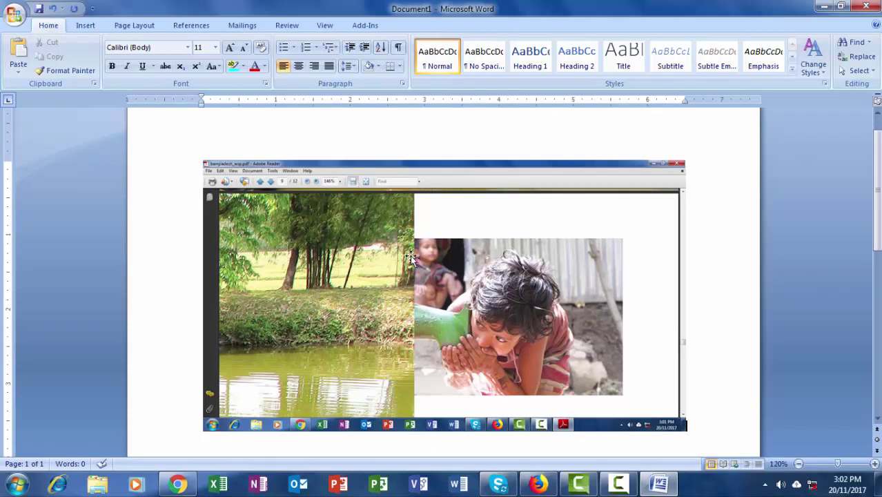
left_click(446, 312)
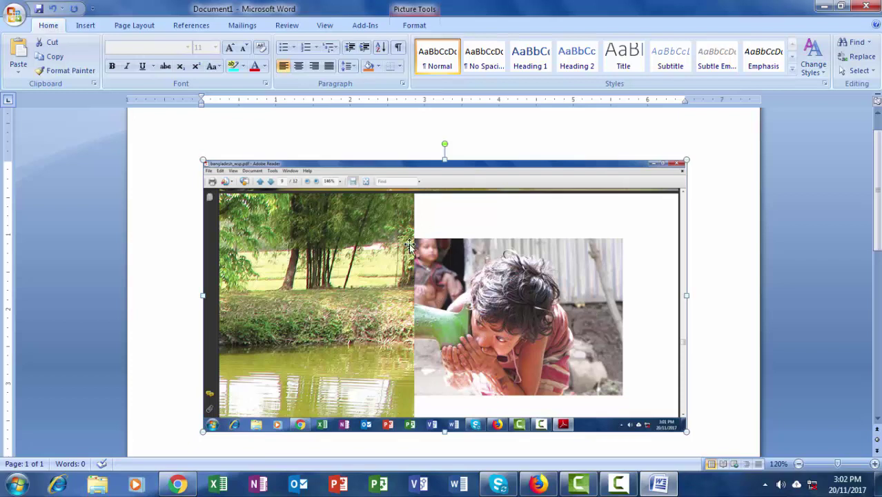
Crop the screenshot to just the water-pump photo, about 2.09" by 2.78", and reselect it.
left_click(415, 24)
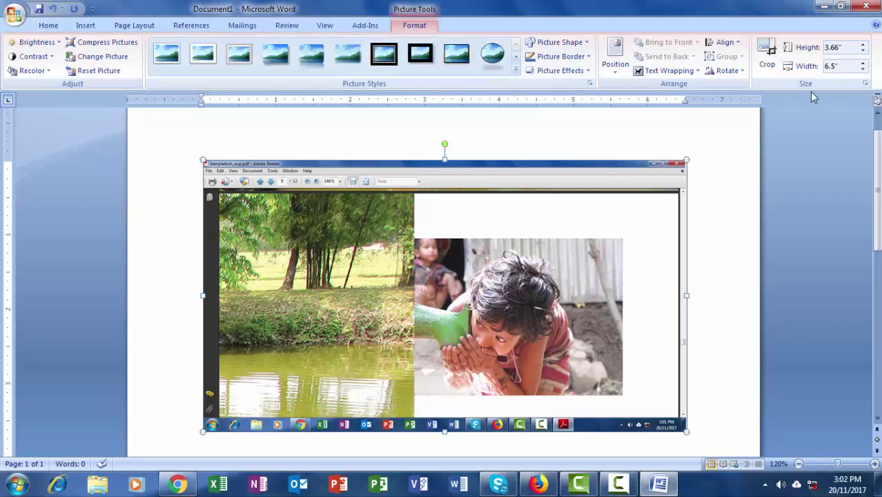
left_click(771, 55)
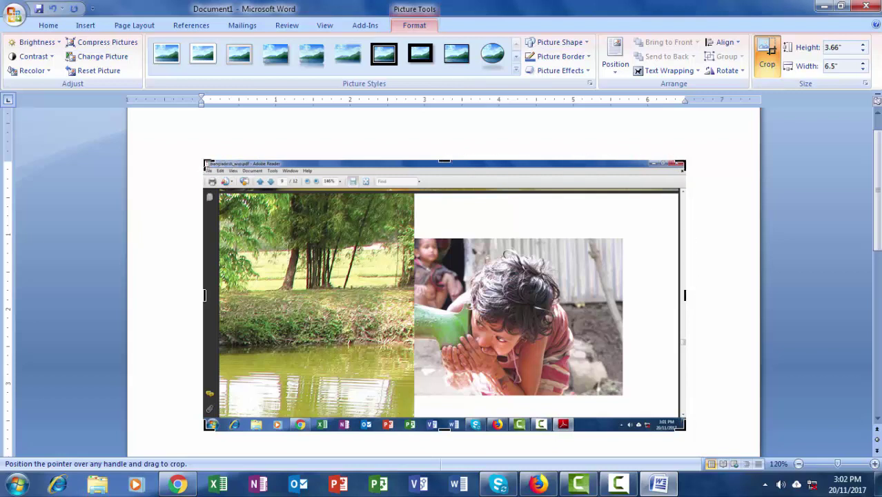
left_click_drag(206, 165, 416, 238)
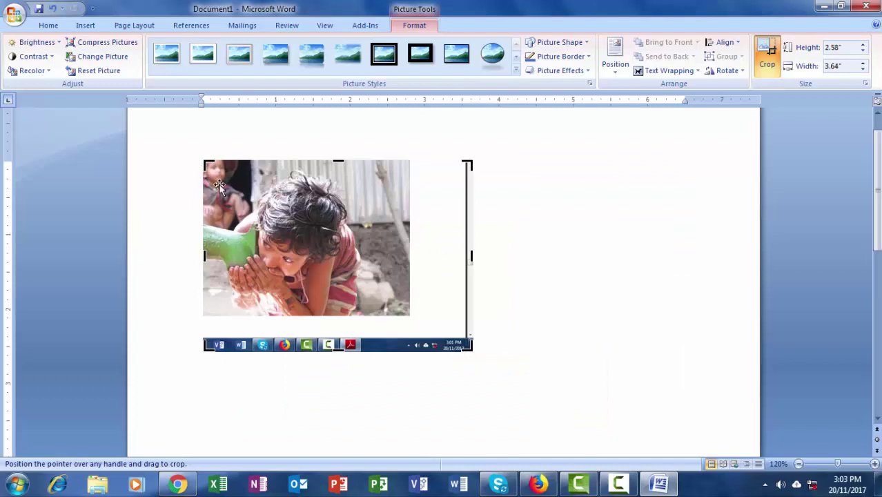
mouse_move(469, 348)
left_mouse_down()
mouse_move(385, 311)
mouse_move(409, 314)
left_mouse_up()
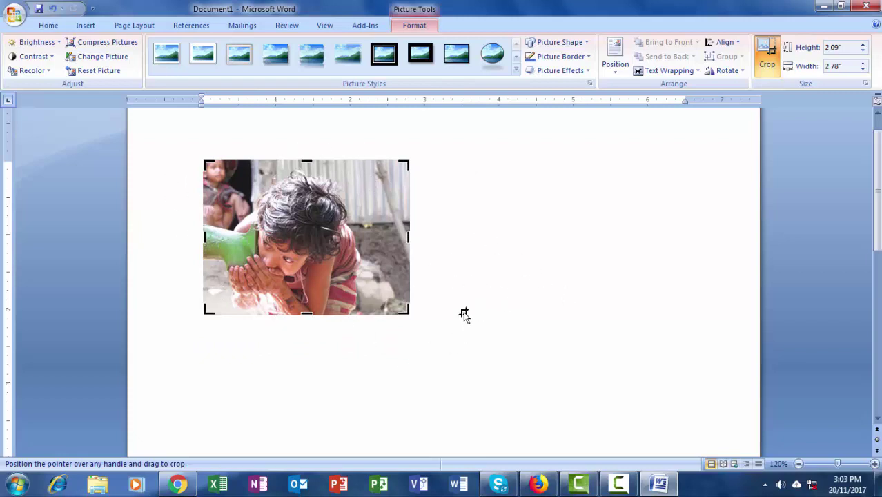
left_click(480, 283)
left_click(324, 209)
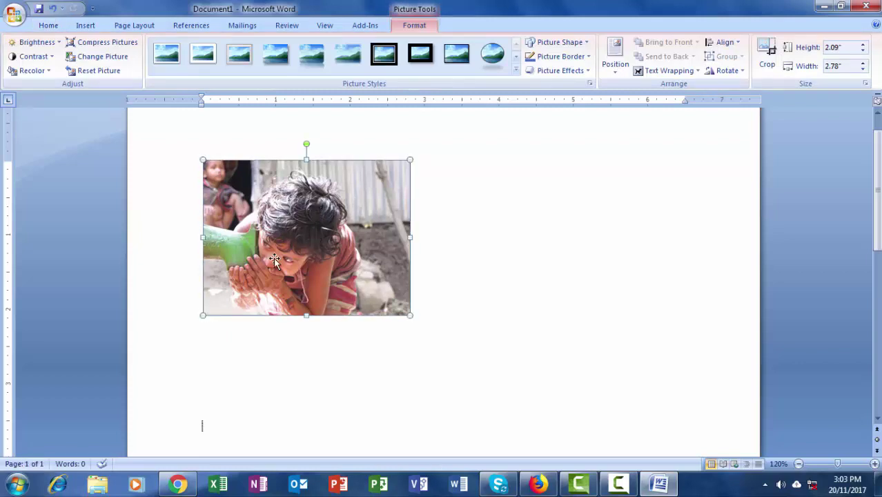
Set the photo's text wrapping so it floats over the text, then drag it to the page's right side.
mouse_move(273, 257)
left_mouse_down()
mouse_move(436, 240)
mouse_move(283, 248)
left_mouse_up()
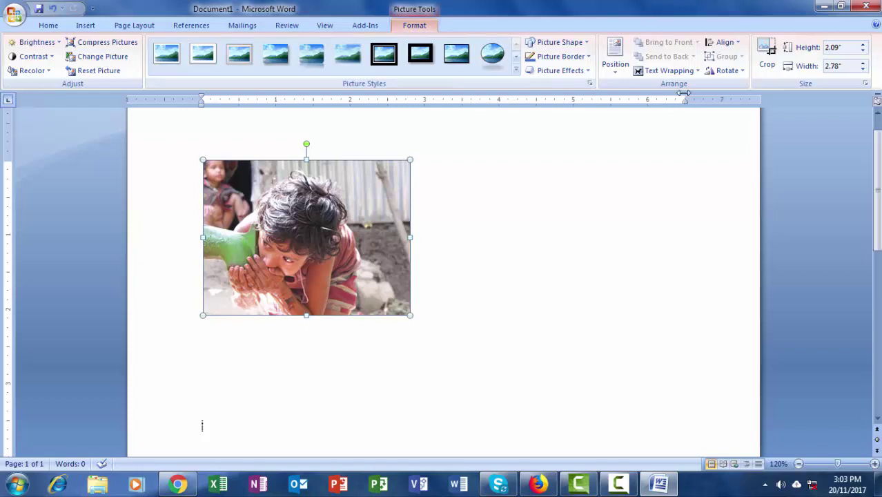
left_click(674, 72)
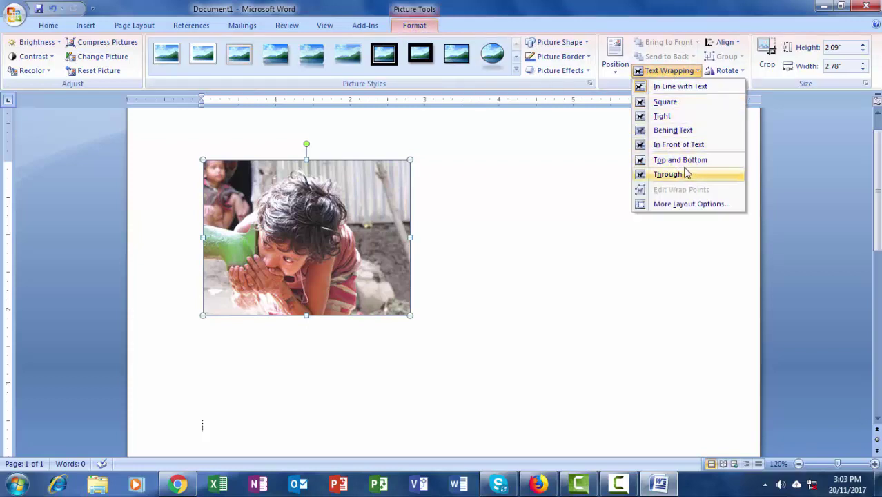
left_click(679, 145)
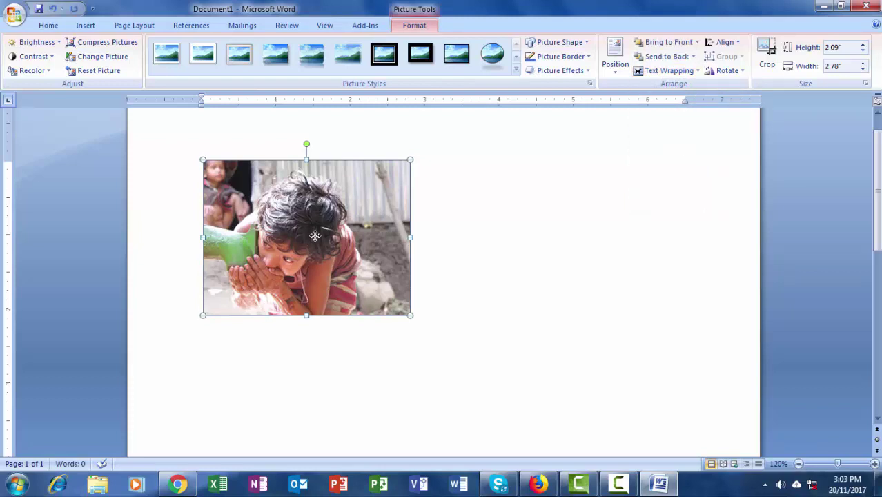
mouse_move(314, 236)
left_mouse_down()
mouse_move(595, 268)
mouse_move(642, 209)
mouse_move(656, 231)
mouse_move(649, 204)
mouse_move(649, 240)
mouse_move(672, 179)
left_mouse_up()
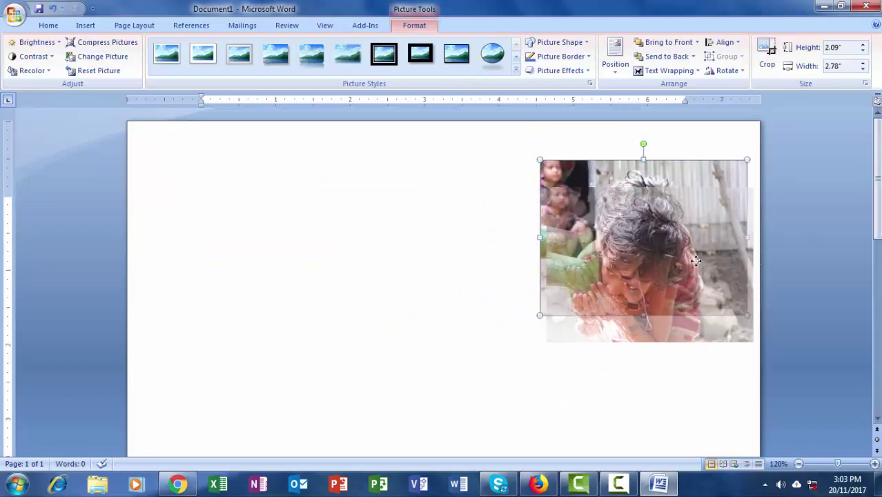